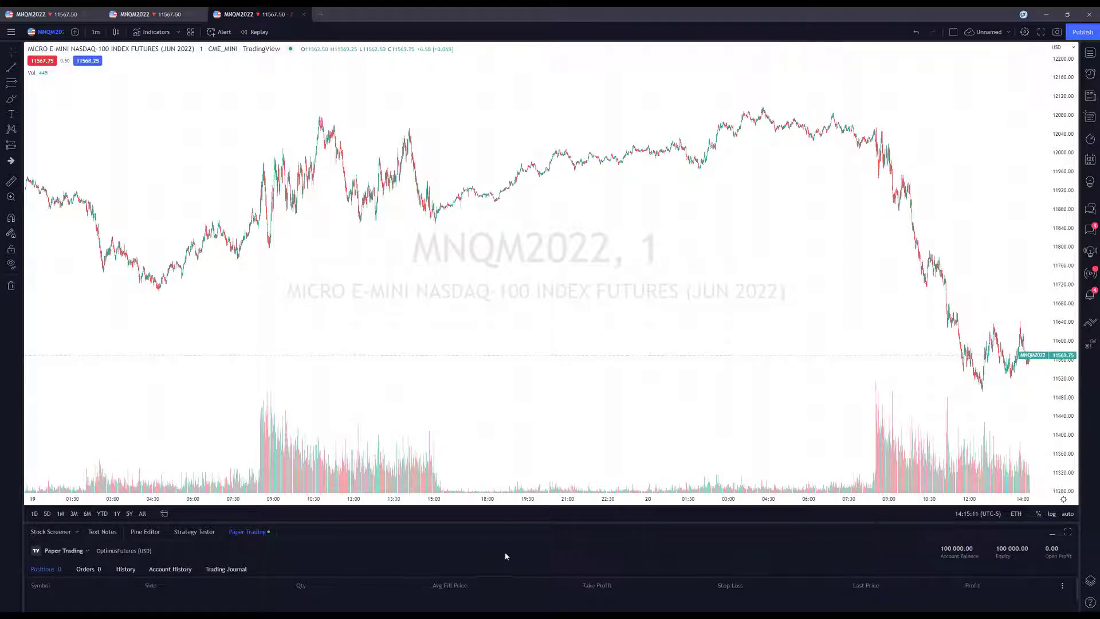
Step: Disconnect paper trading, widen the broker list, and close the Optimus Futures login without connecting
click(64, 550)
click(80, 583)
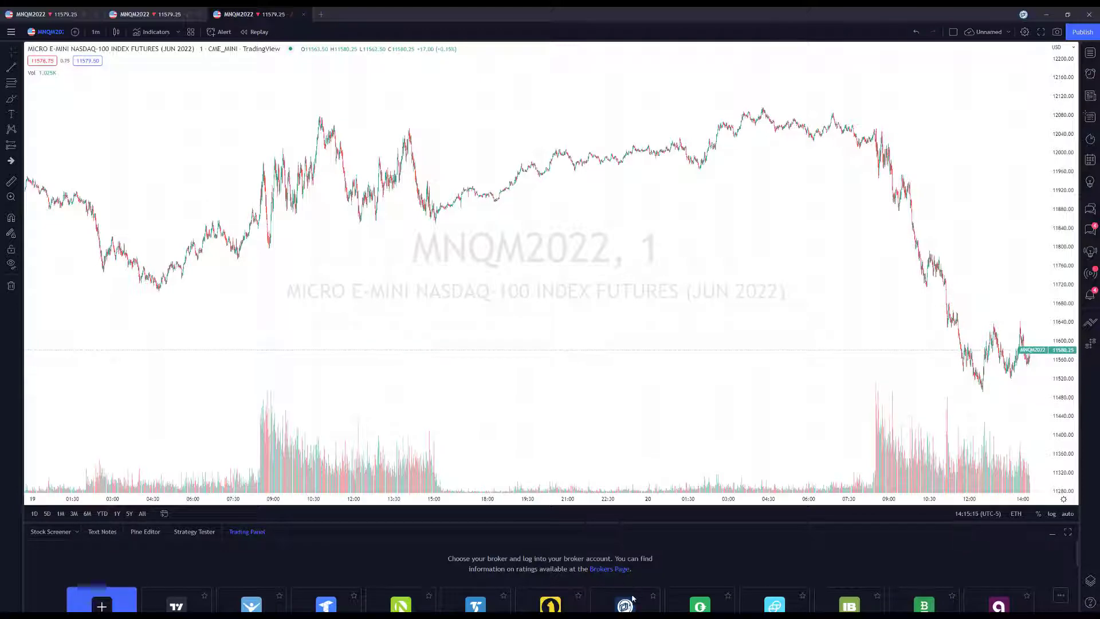
drag(611, 518, 611, 439)
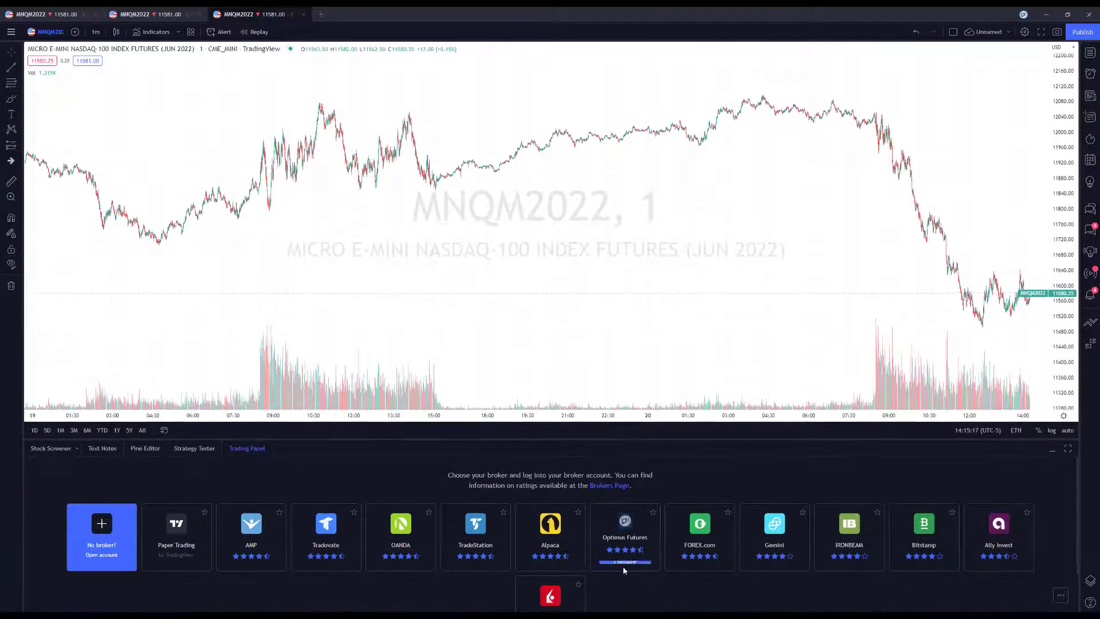
click(626, 557)
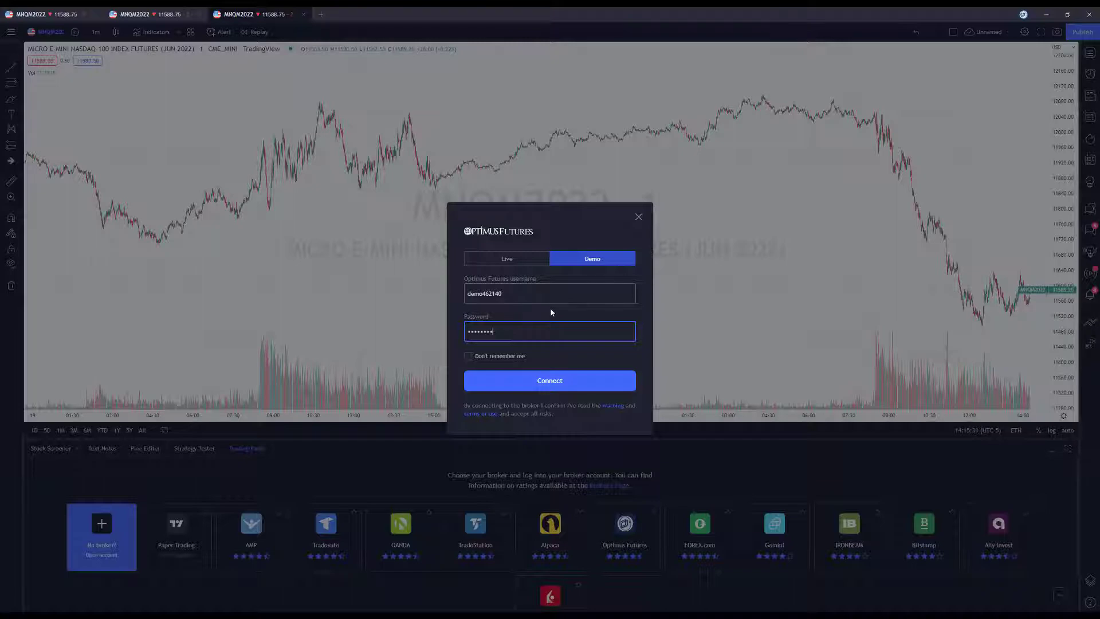
click(638, 216)
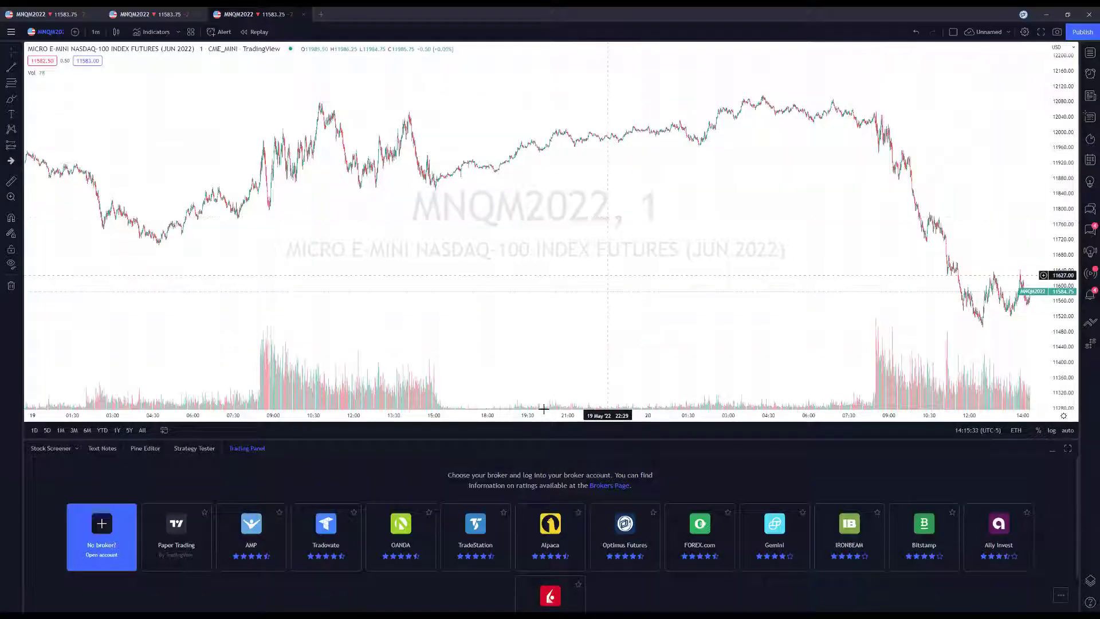
Step: Shrink the trading panel so the 1-minute MNQM2022 chart fills the window, and show the layout options
drag(543, 438, 545, 554)
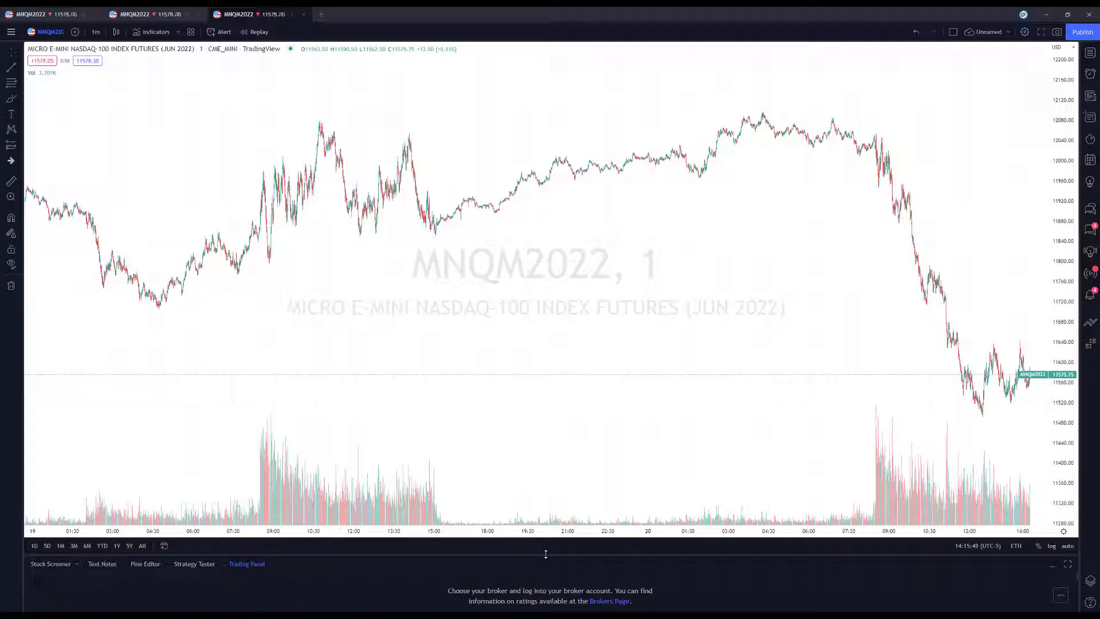
click(951, 33)
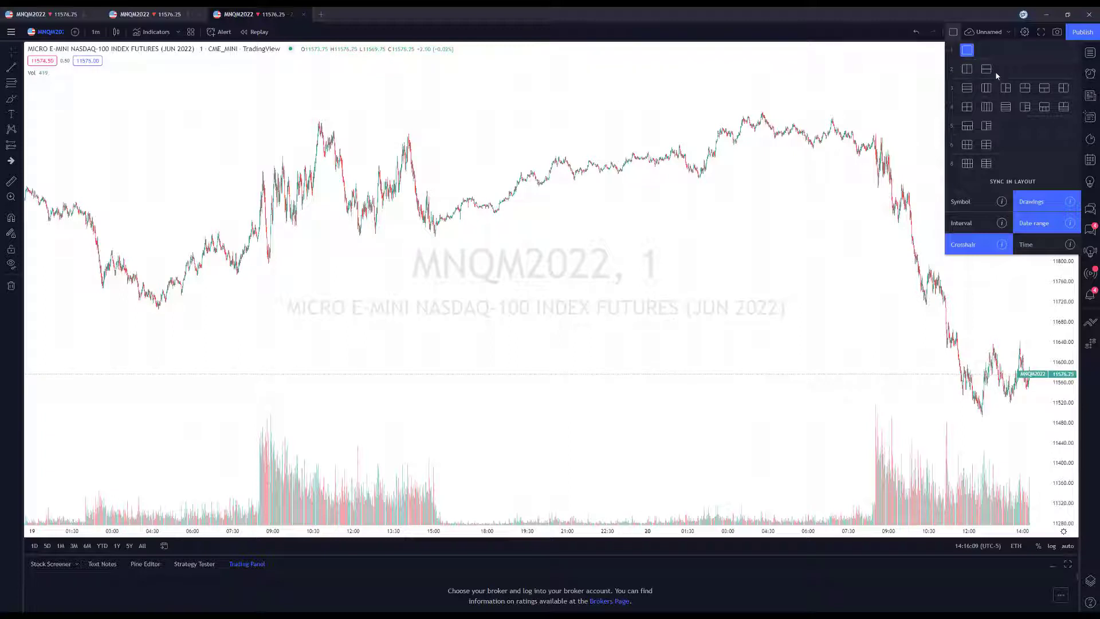
Step: Choose the two-pane side-by-side layout for the MNQM2022 charts
click(966, 69)
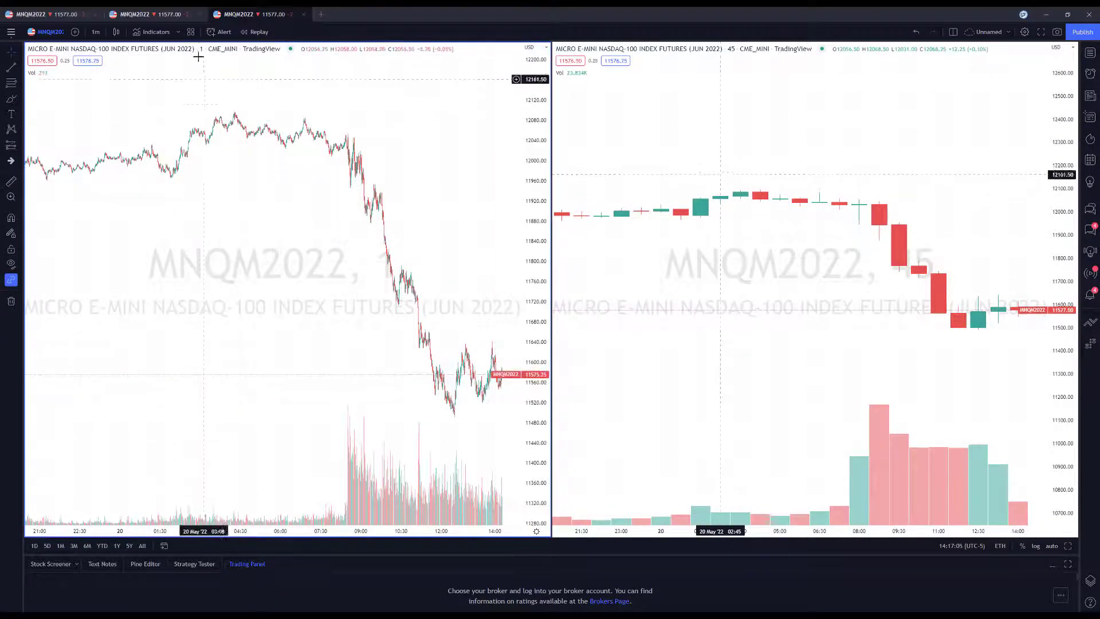
Step: Keep the left chart at 1 minute and pan the synced 45-minute right chart toward later times
click(96, 32)
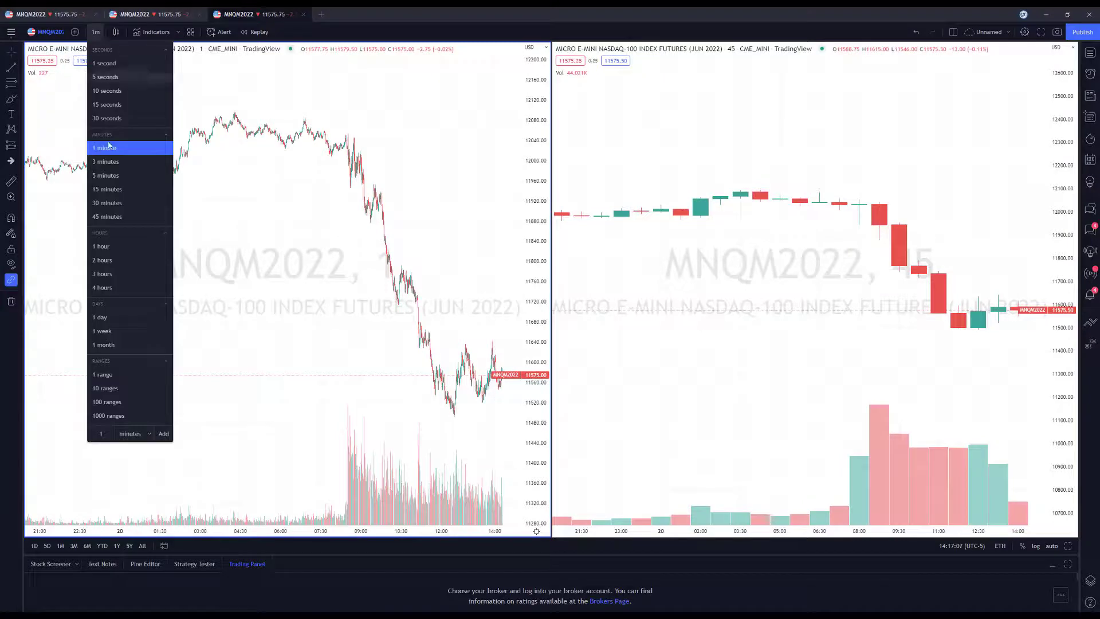
click(110, 150)
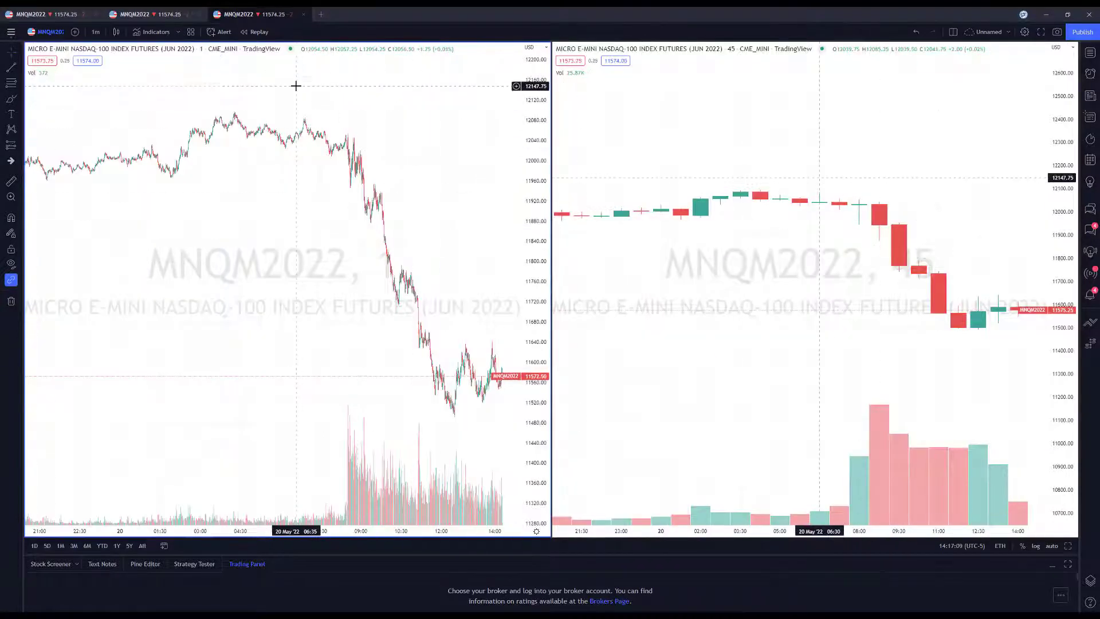
click(668, 132)
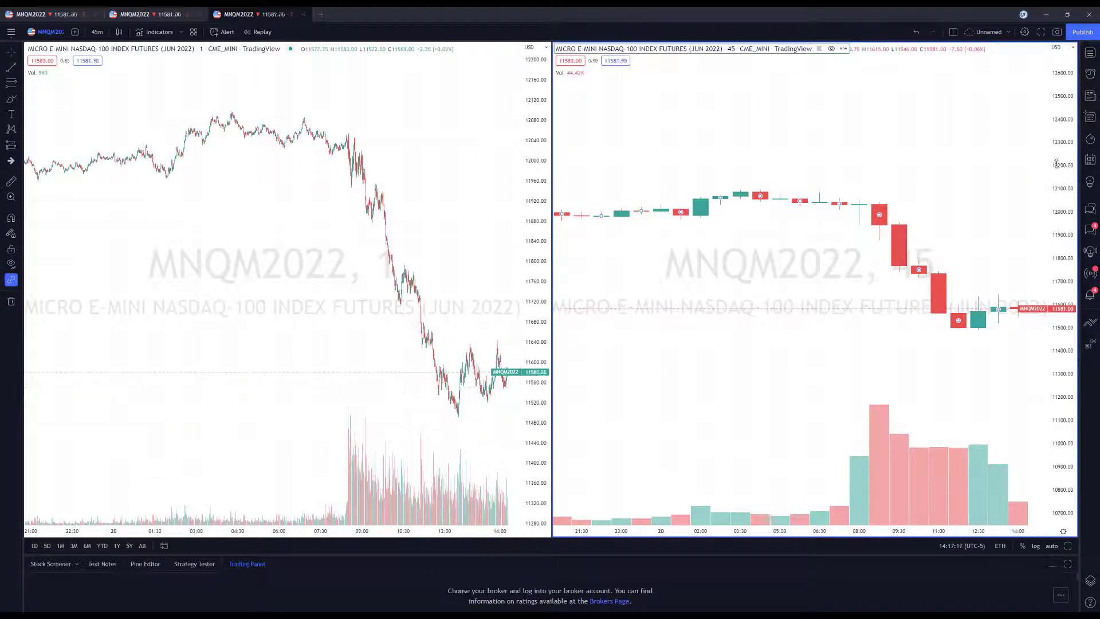
drag(864, 361, 800, 352)
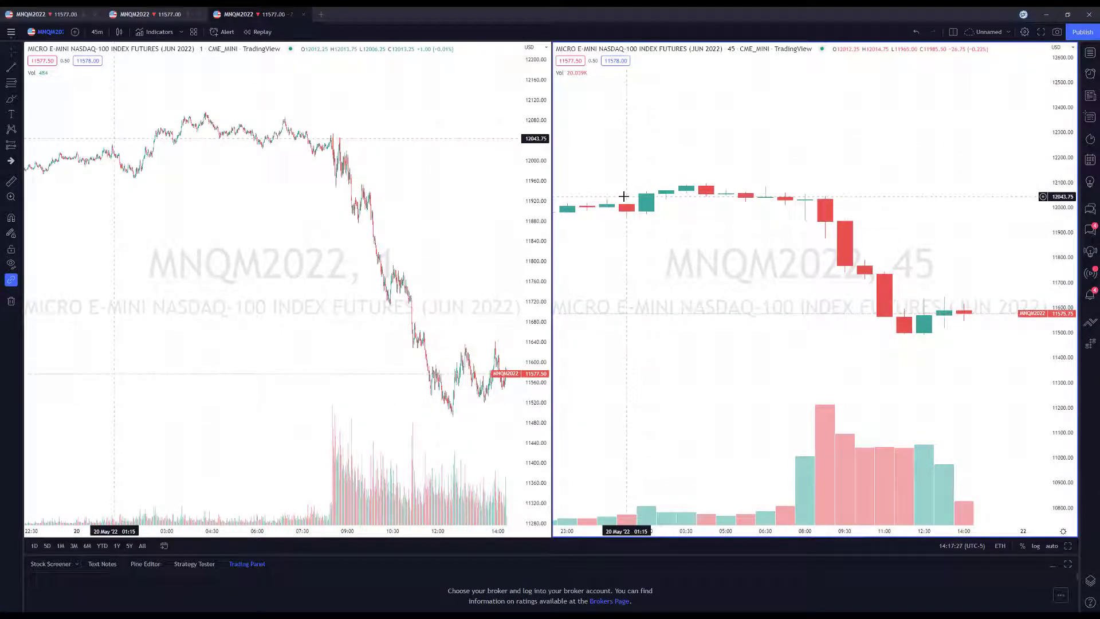
Step: Turn off Drawings sync in the layout, keeping only Date range and Crosshair synced
click(951, 36)
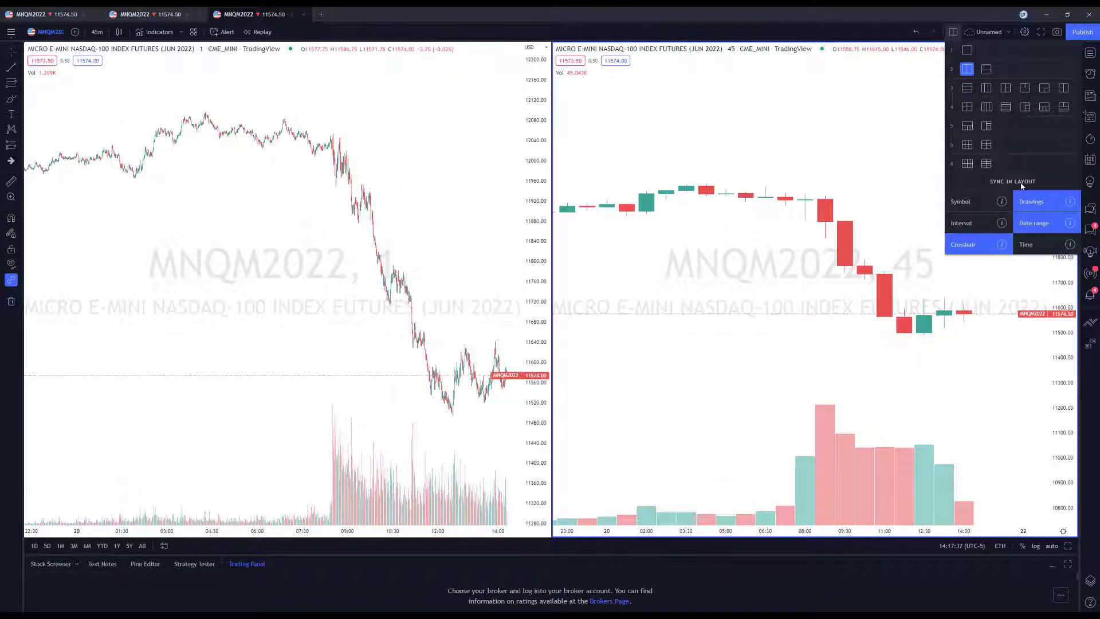
click(1025, 228)
click(1030, 202)
click(997, 247)
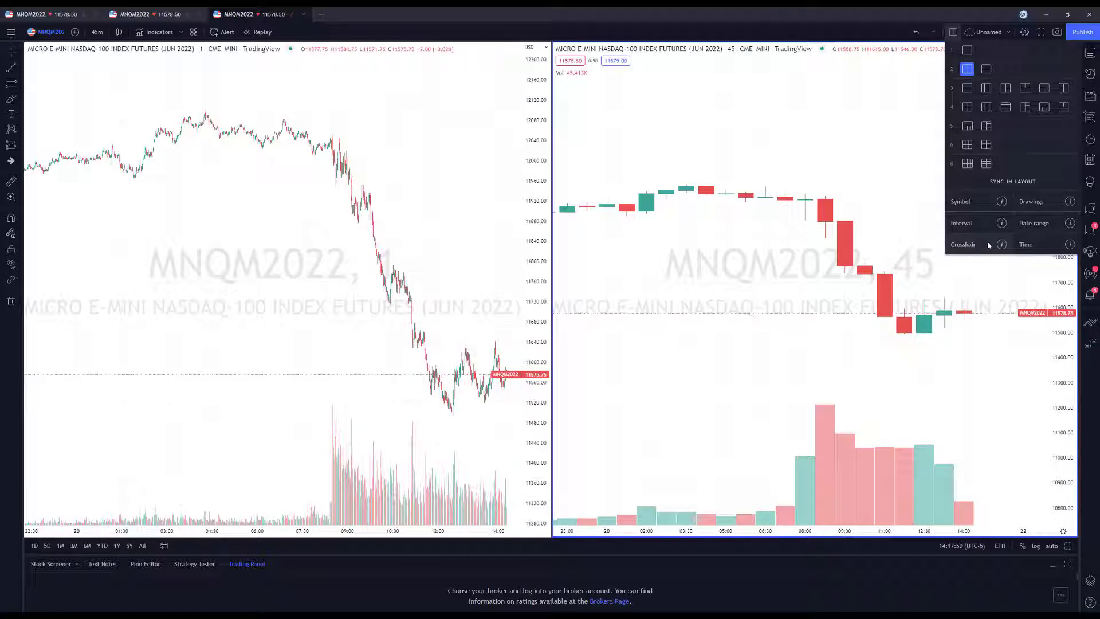
click(1026, 223)
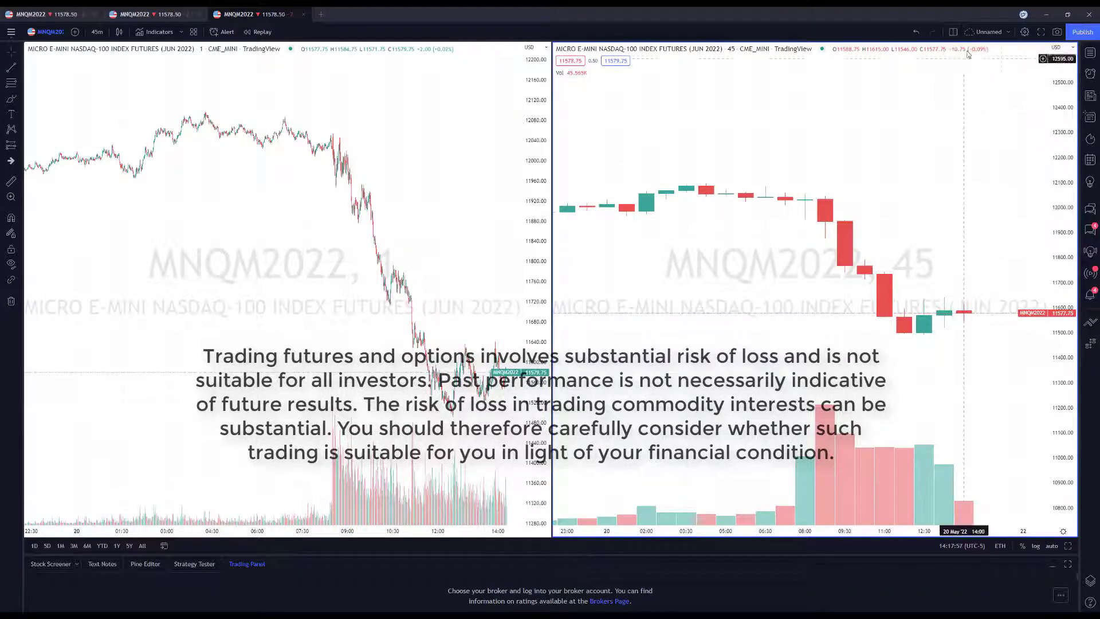
click(977, 247)
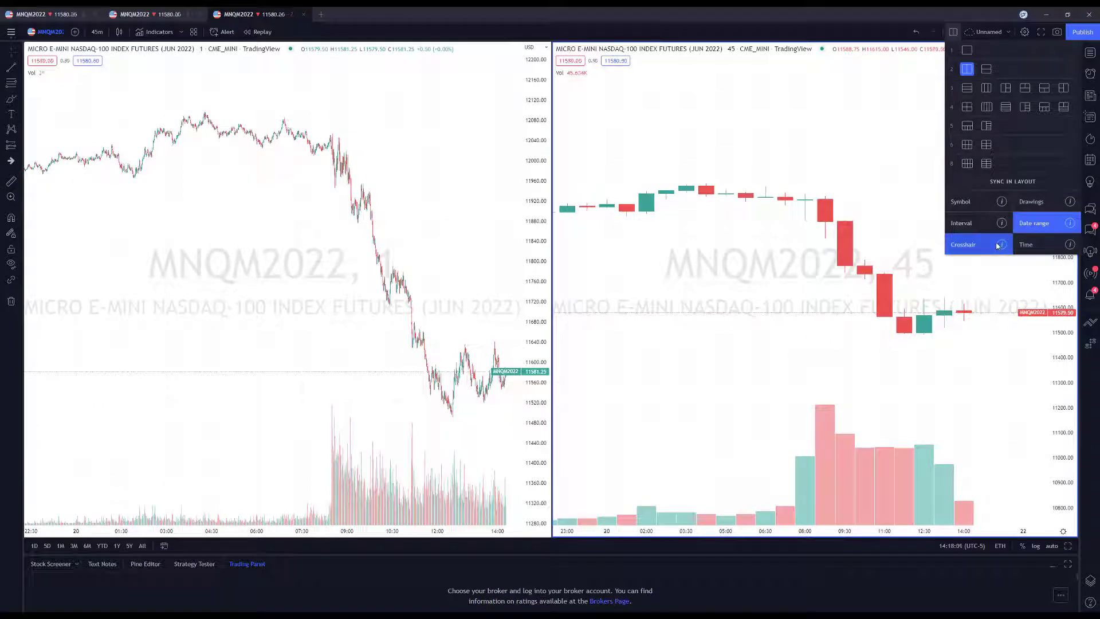
click(897, 245)
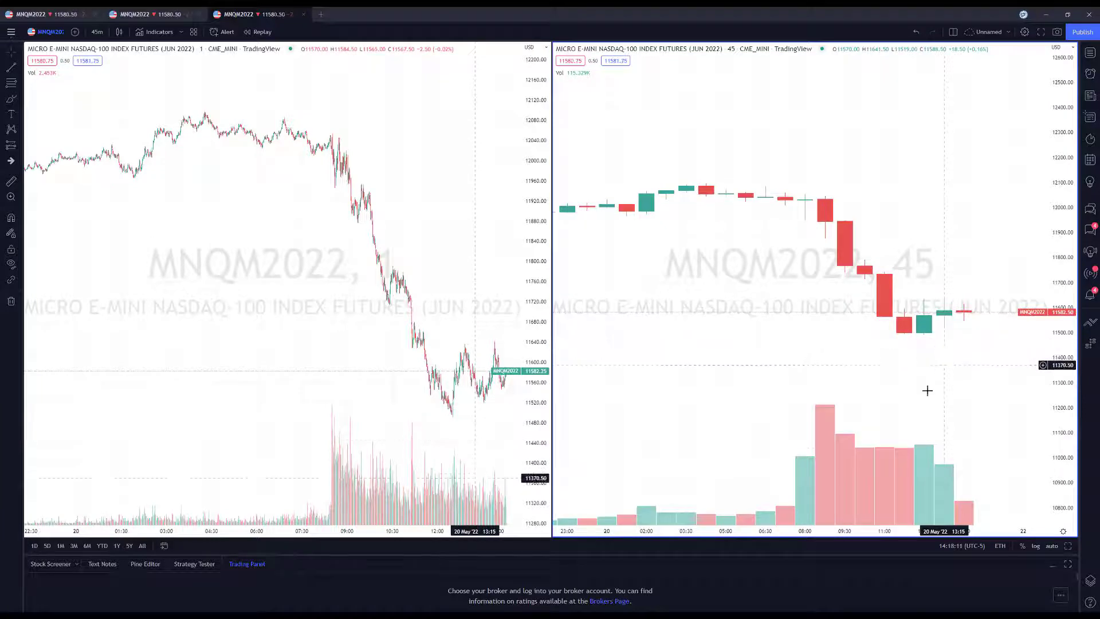
drag(985, 491, 840, 422)
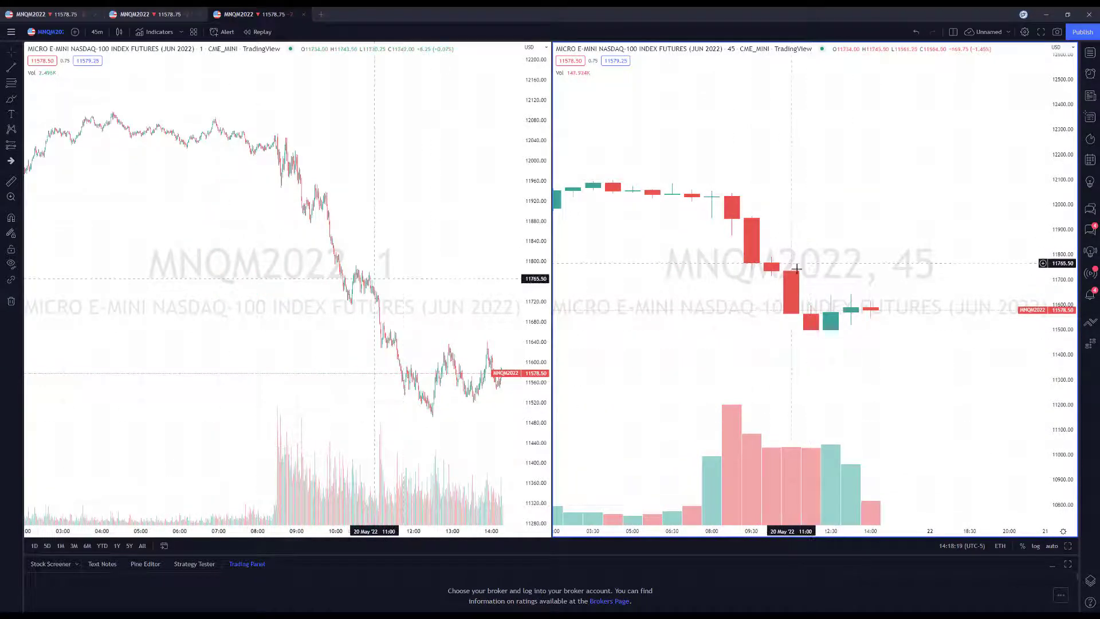
drag(680, 395, 655, 380)
mouse_move(923, 417)
mouse_down()
mouse_move(638, 417)
mouse_move(918, 417)
mouse_up()
drag(743, 389, 945, 386)
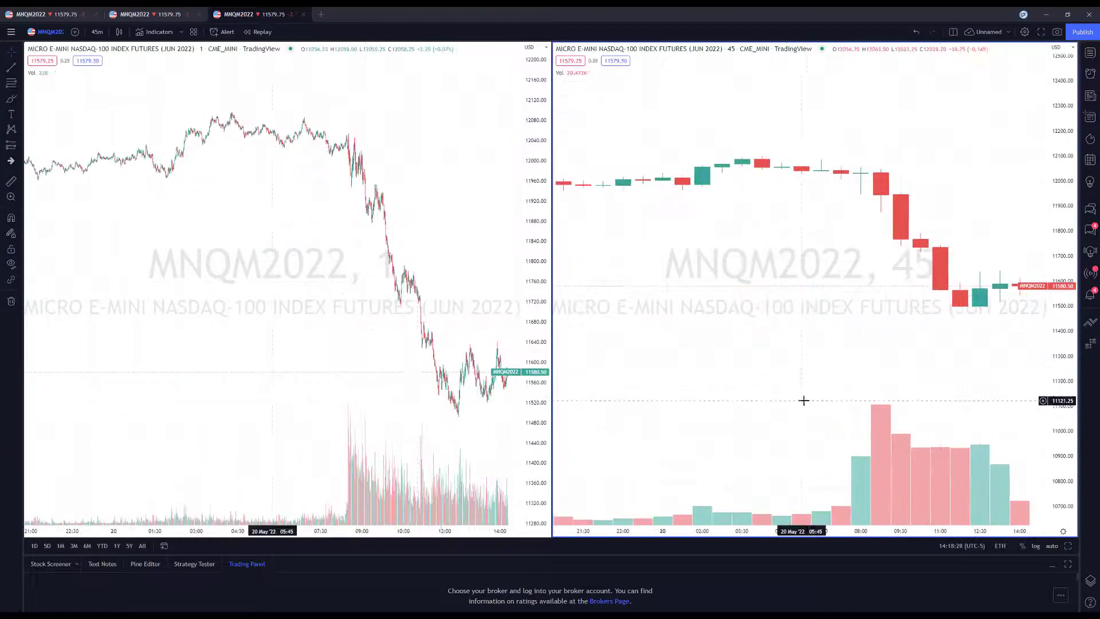
drag(802, 400, 935, 397)
drag(743, 405, 607, 378)
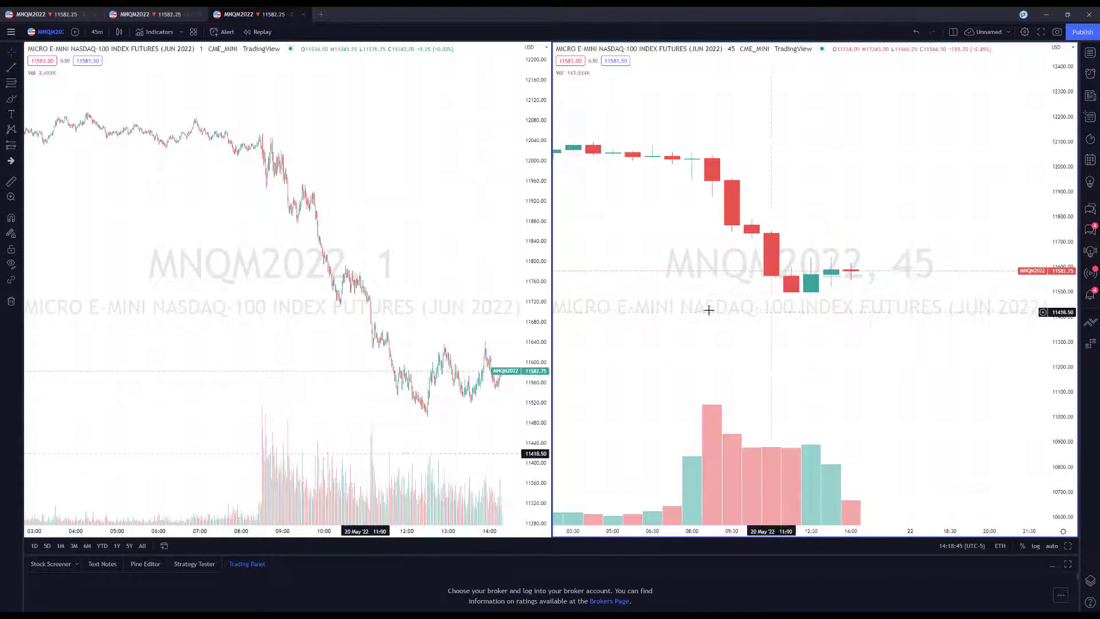
drag(729, 373, 829, 356)
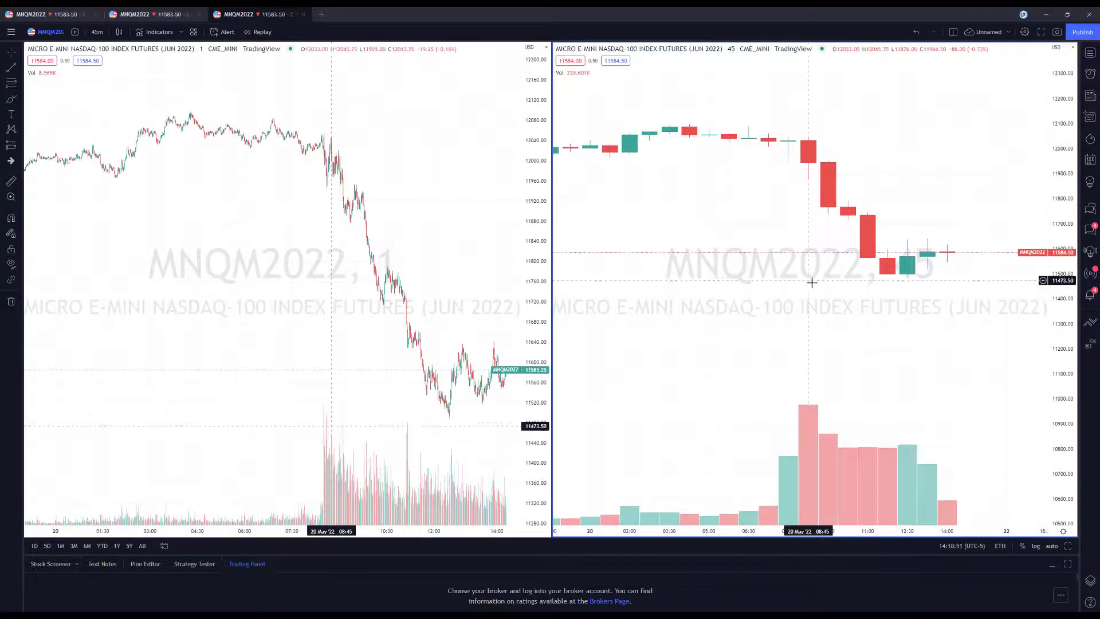
drag(811, 277, 740, 287)
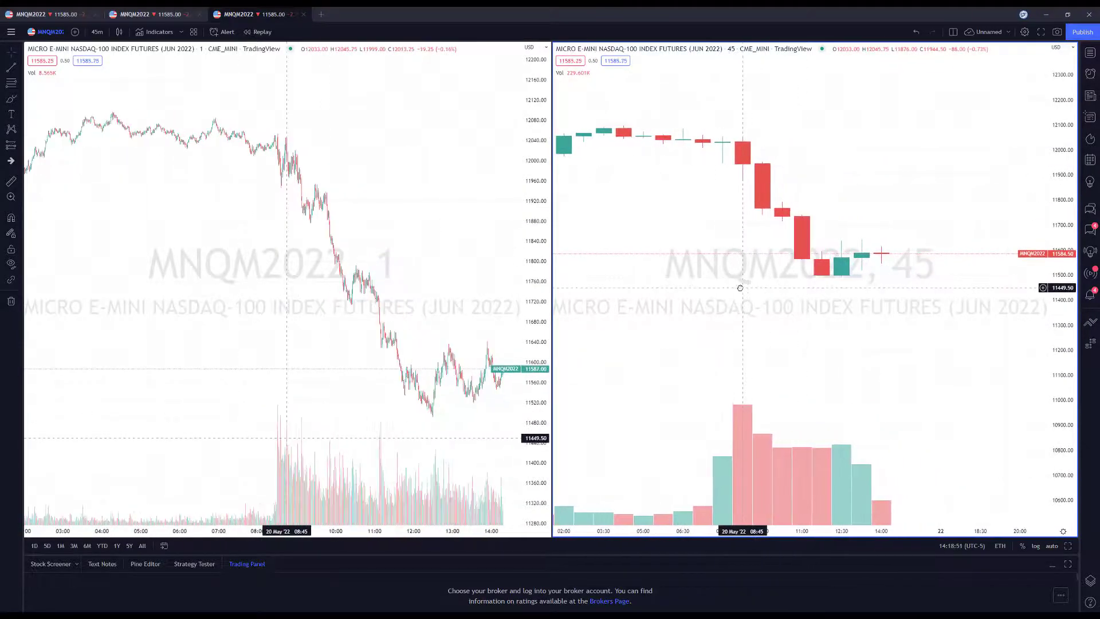
Step: Re-enable Drawings sync, then start a trend line at 07:15 on the right pane
click(952, 33)
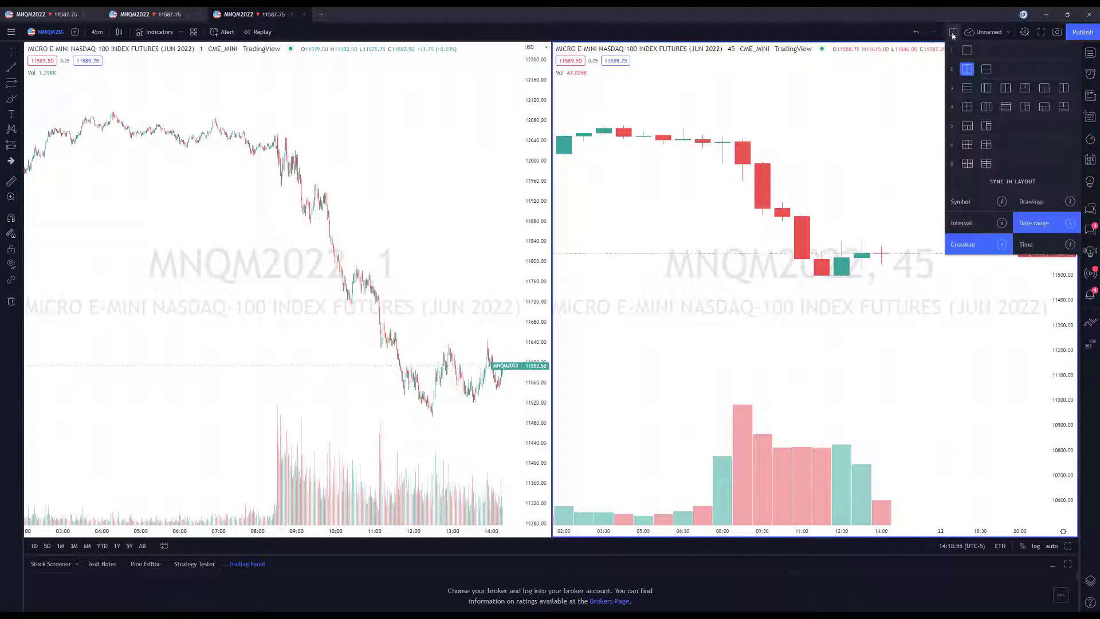
click(1037, 201)
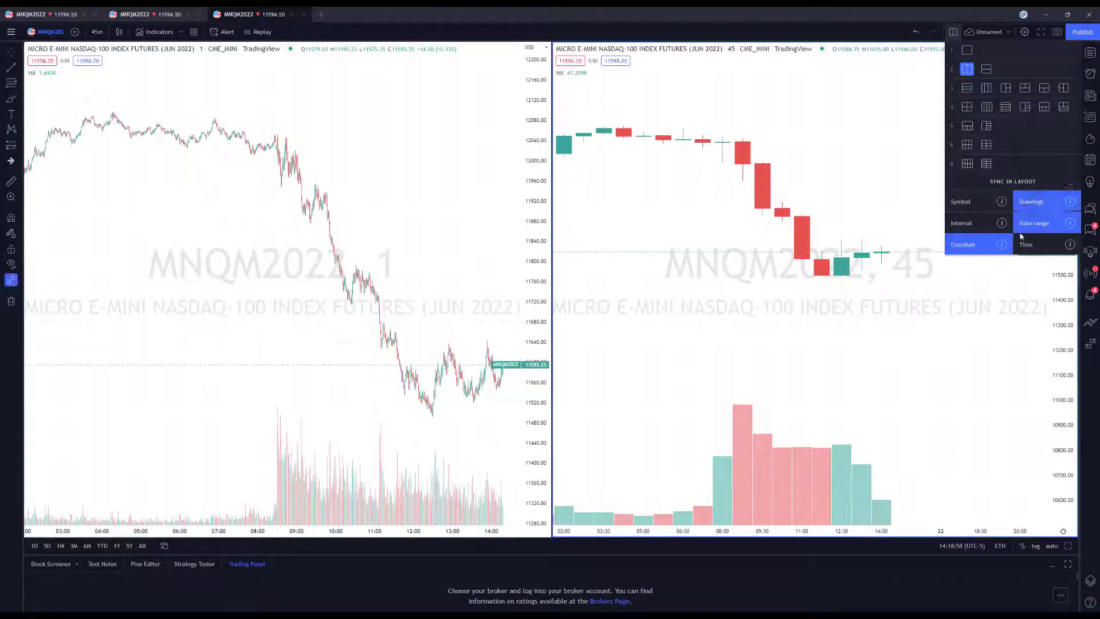
click(905, 356)
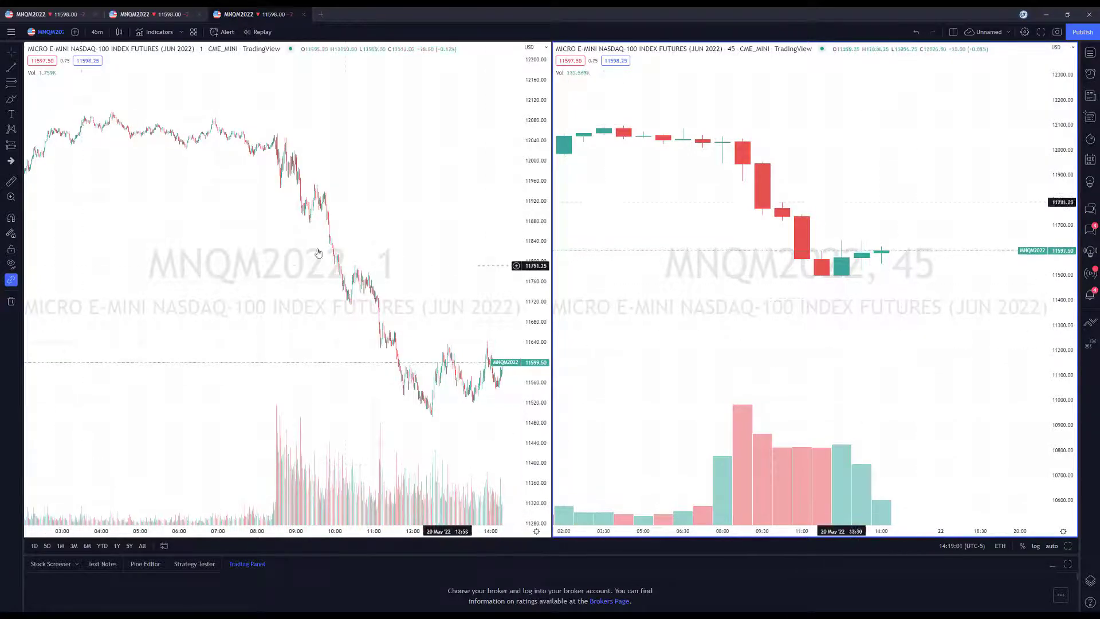
click(12, 70)
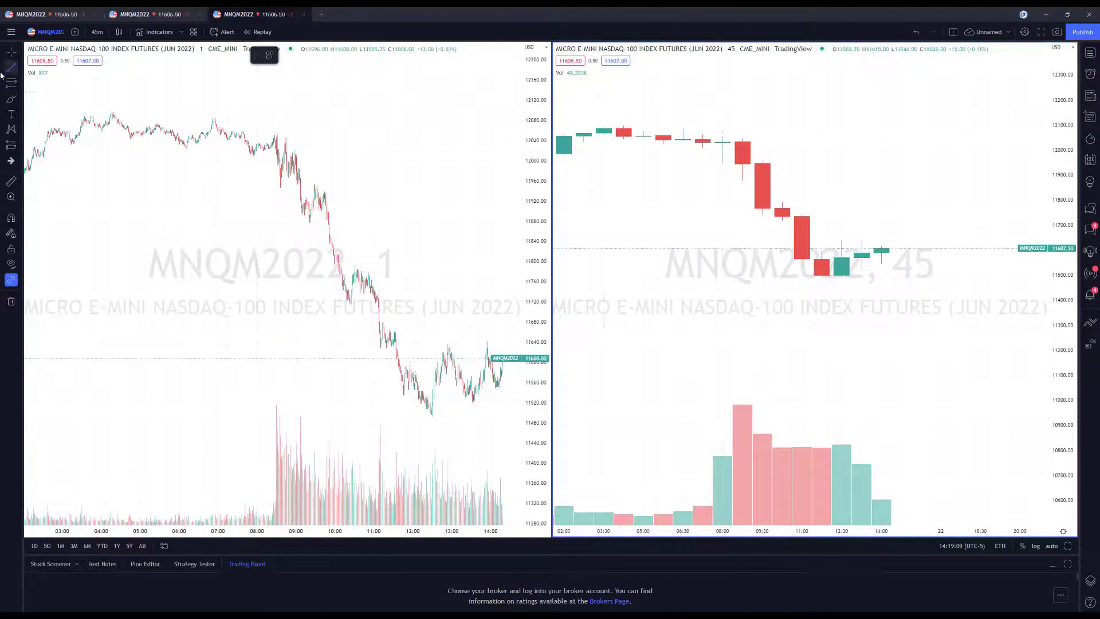
click(703, 376)
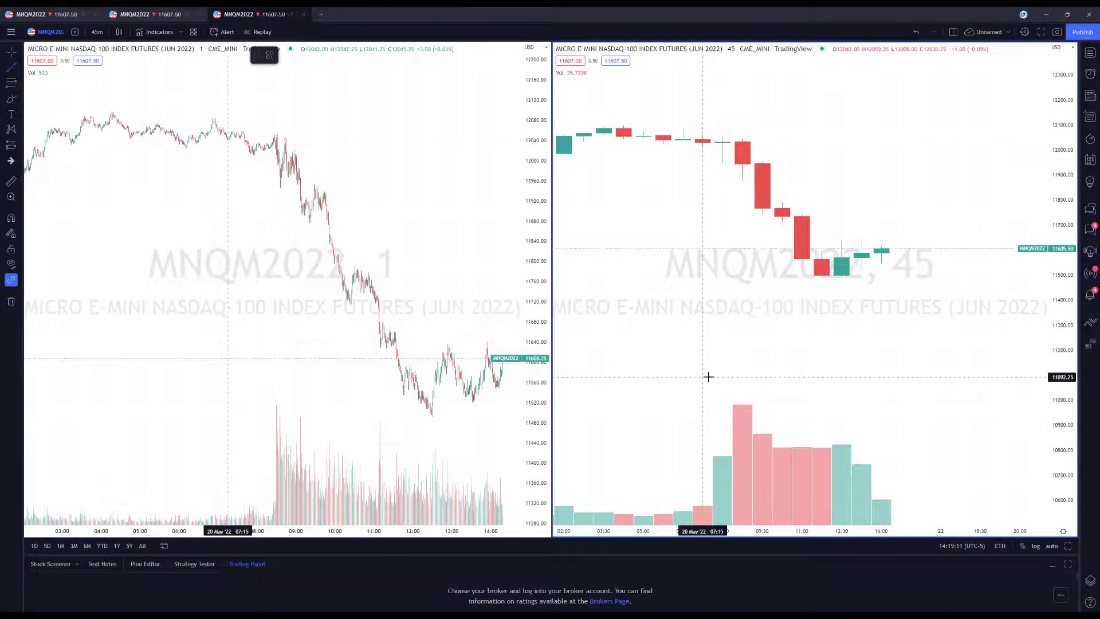
Step: Finish the rising trend line high on the right pane, mirrored onto the left pane
click(981, 131)
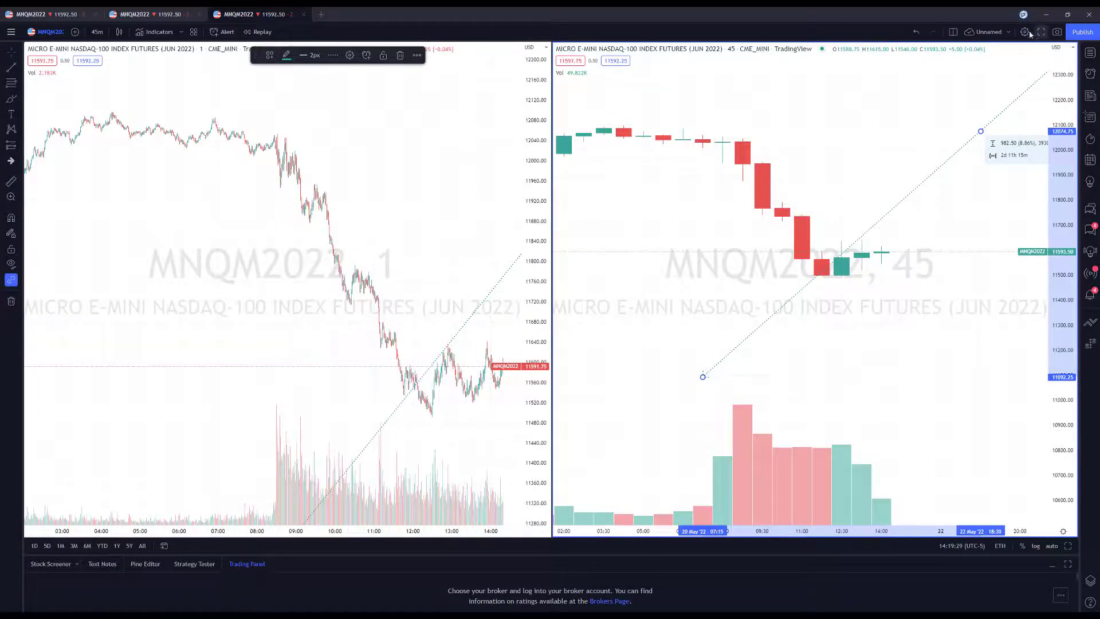
click(954, 32)
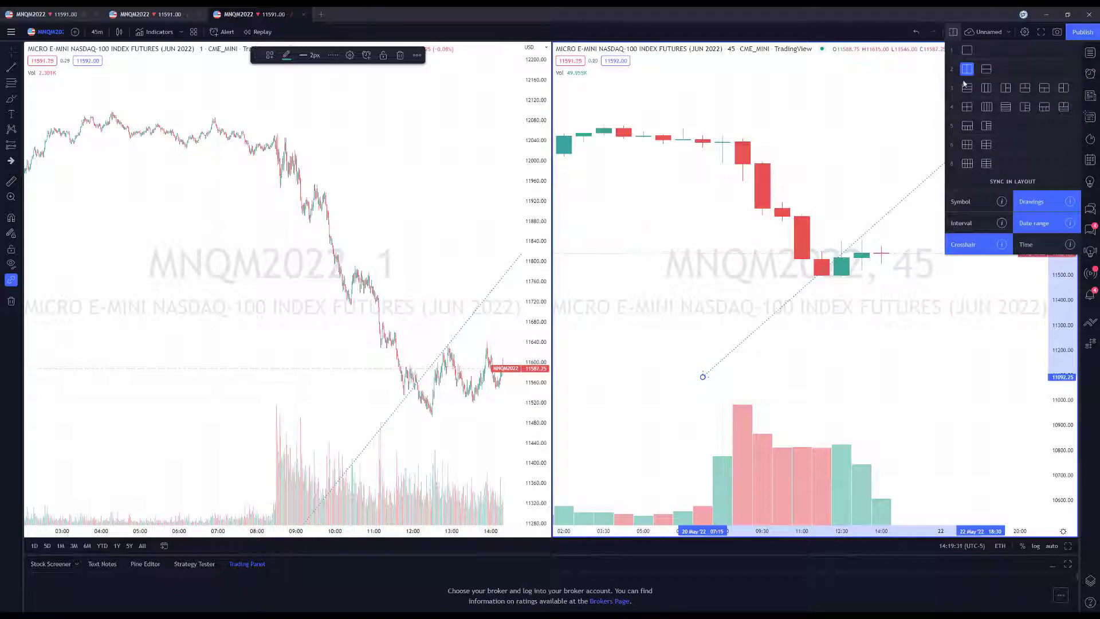
Step: Enable Symbol and Time sync, toggling Interval sync so the left pane switches to 45 minutes
click(994, 206)
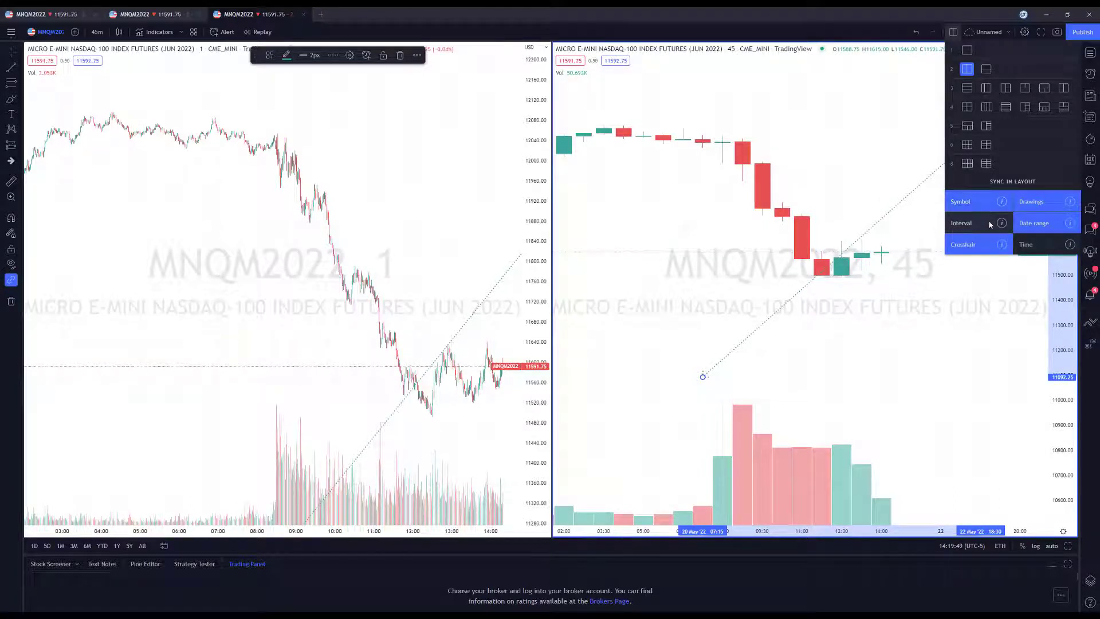
click(992, 224)
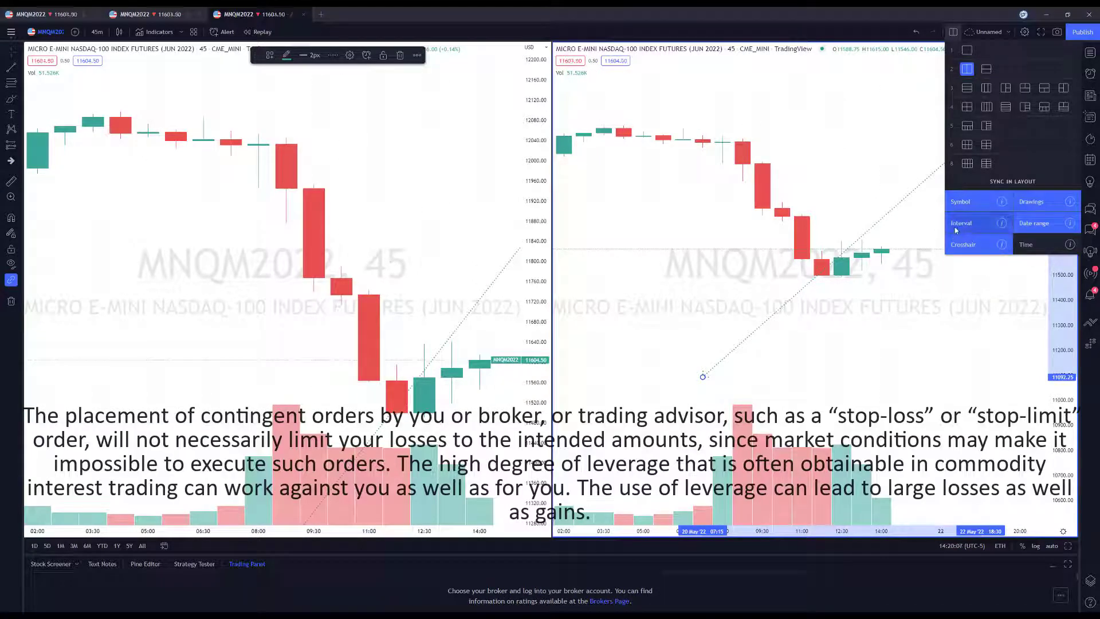
click(977, 222)
click(1048, 245)
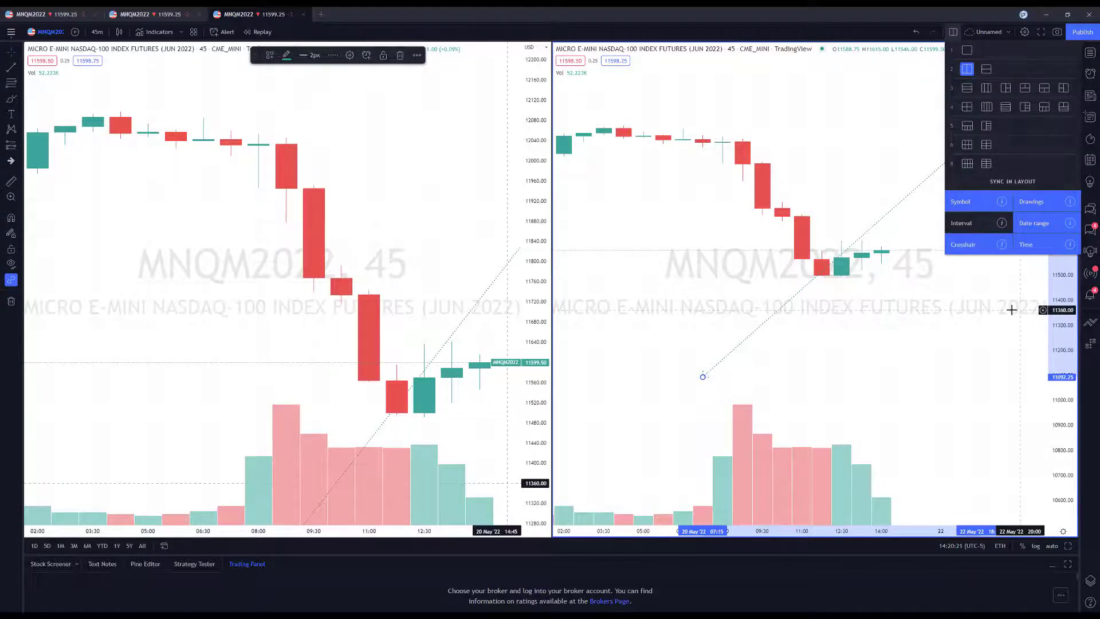
Step: Close the sync options and deselect the trend line on the chart
click(995, 341)
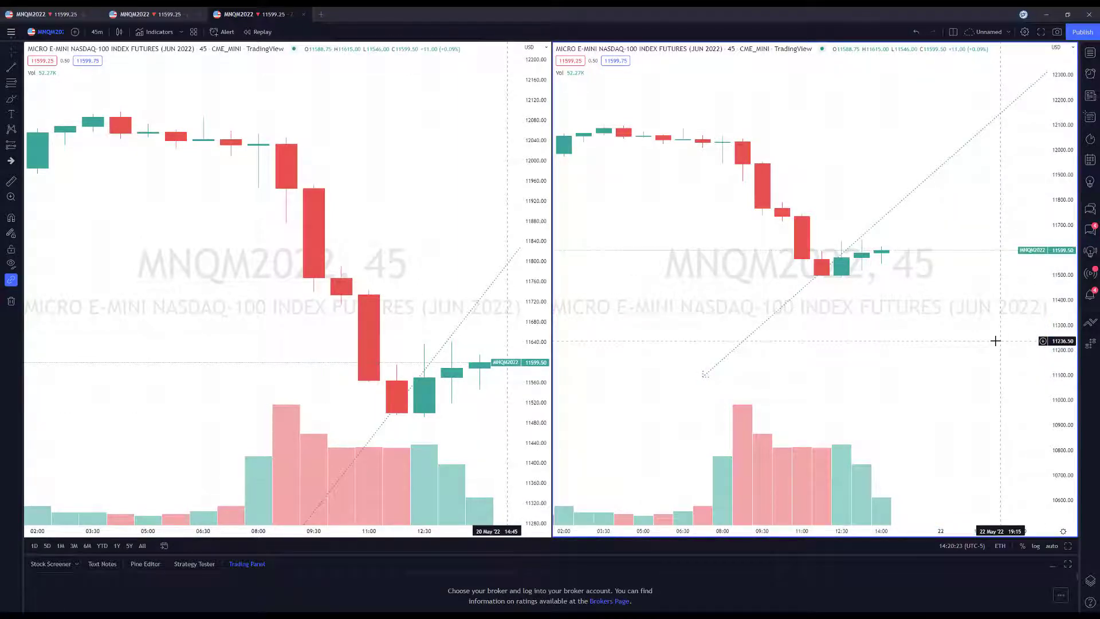